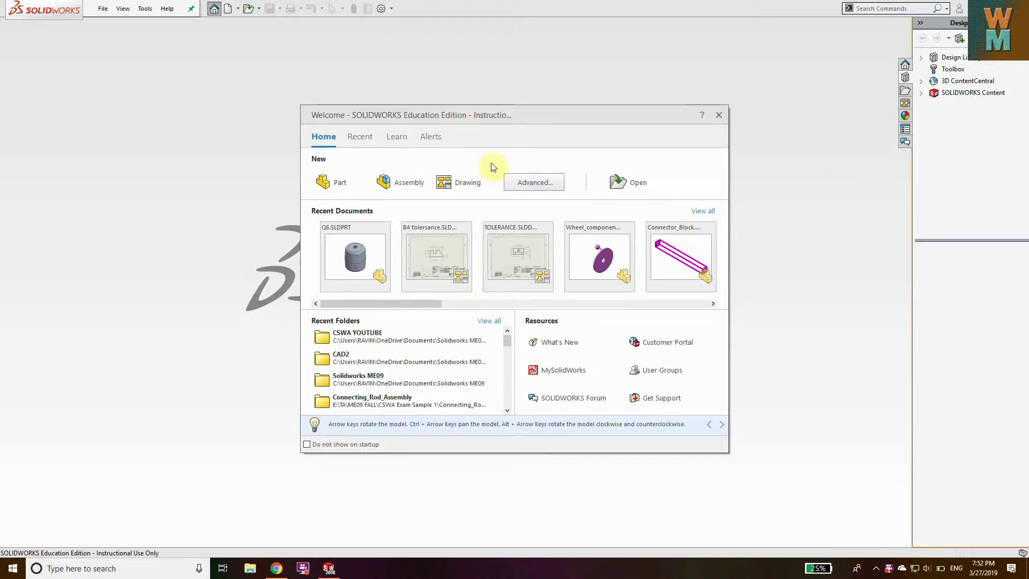
- Choose Drawing under New in the Welcome dialog to start a drawing document
click(455, 183)
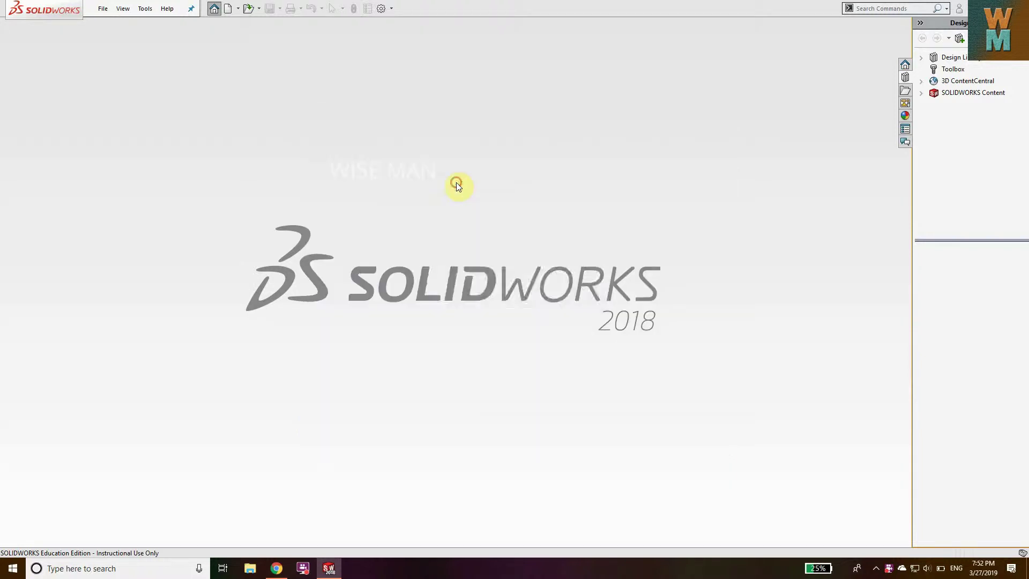
- Accept the template warning and use a B (ANSI) Landscape sheet format
click(537, 293)
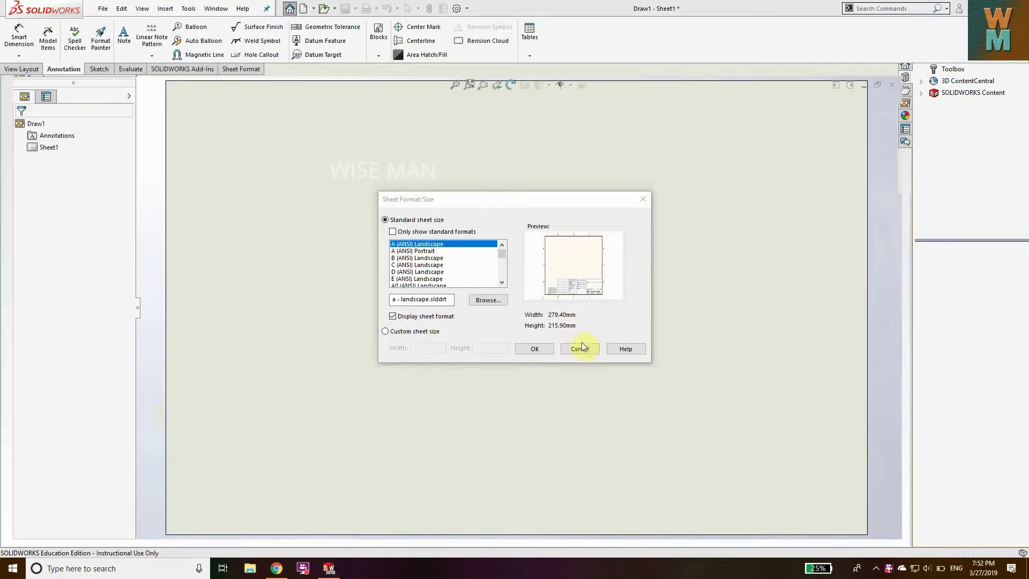
click(421, 257)
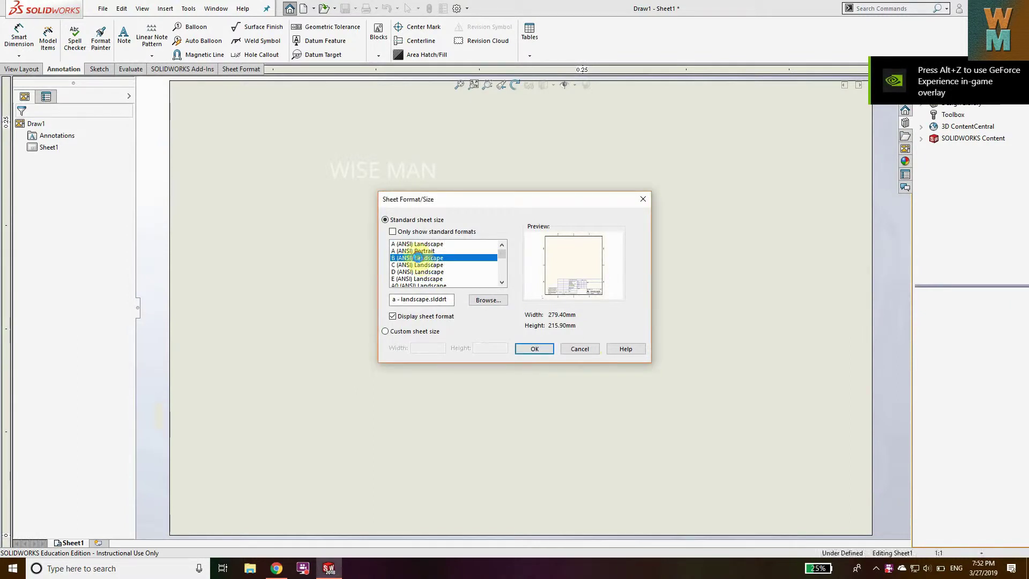
click(535, 349)
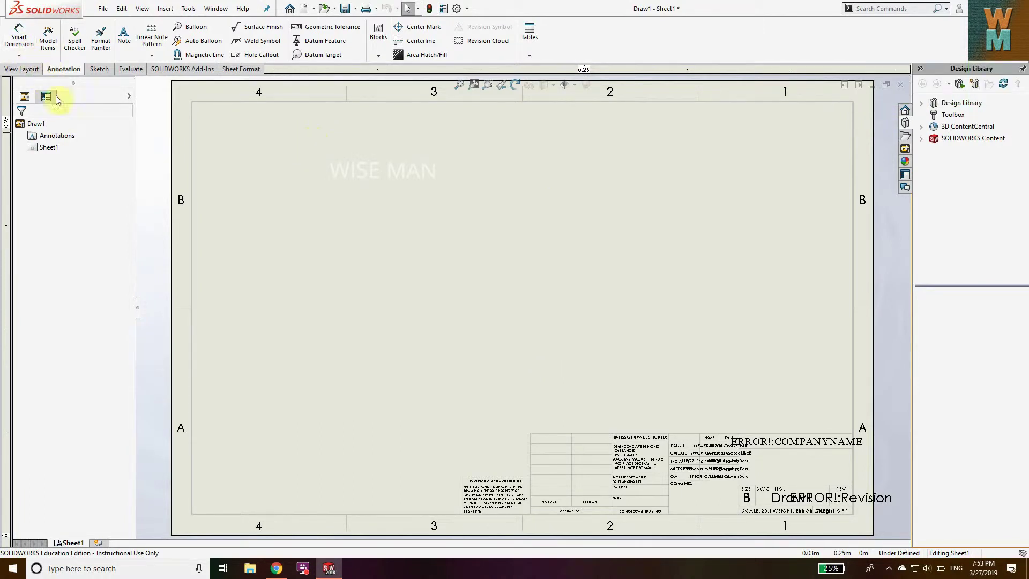
- Start a model view and open Part 1 from the CAD03 folder under Solidworks ME09
click(34, 69)
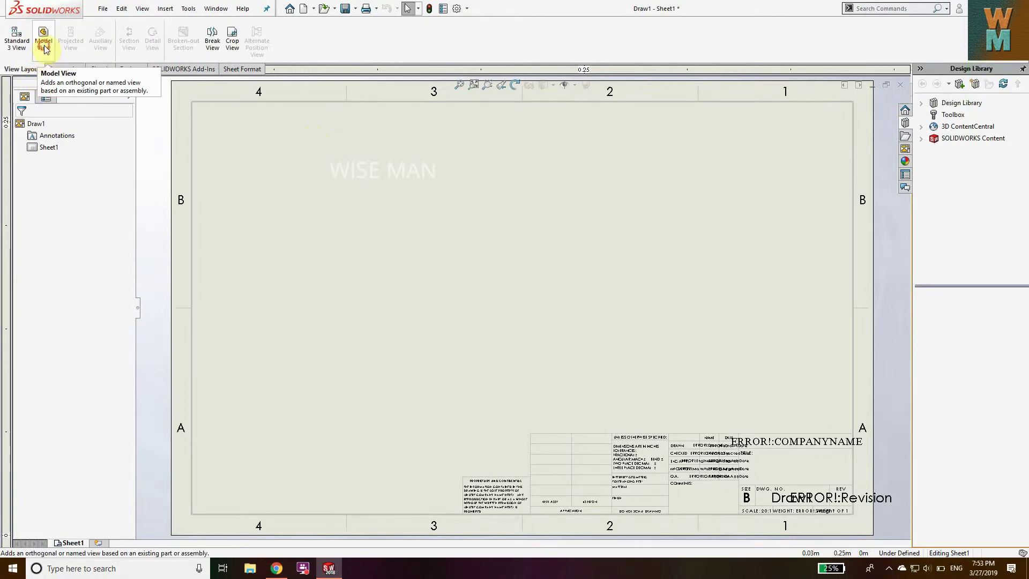
click(44, 48)
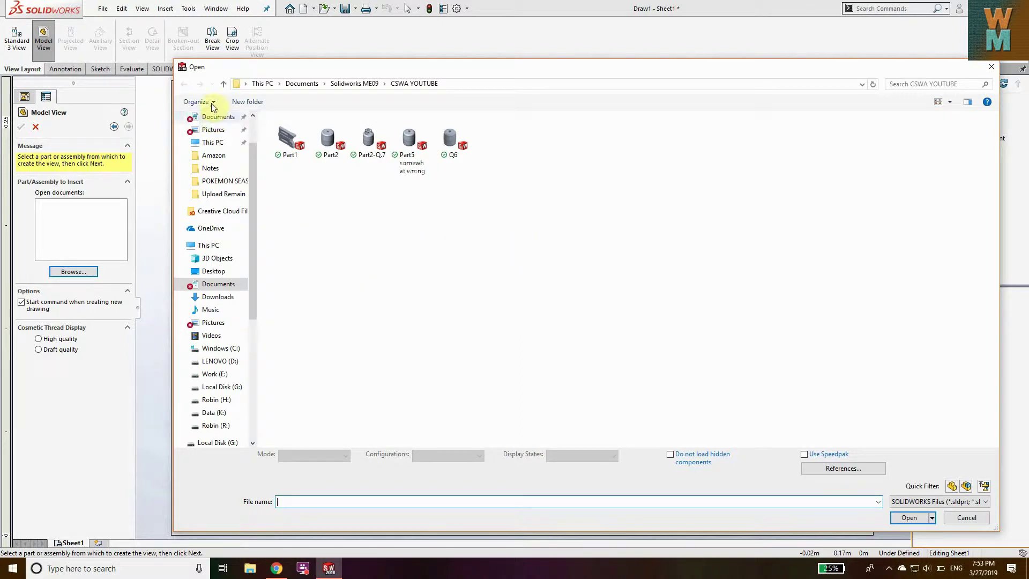
click(222, 88)
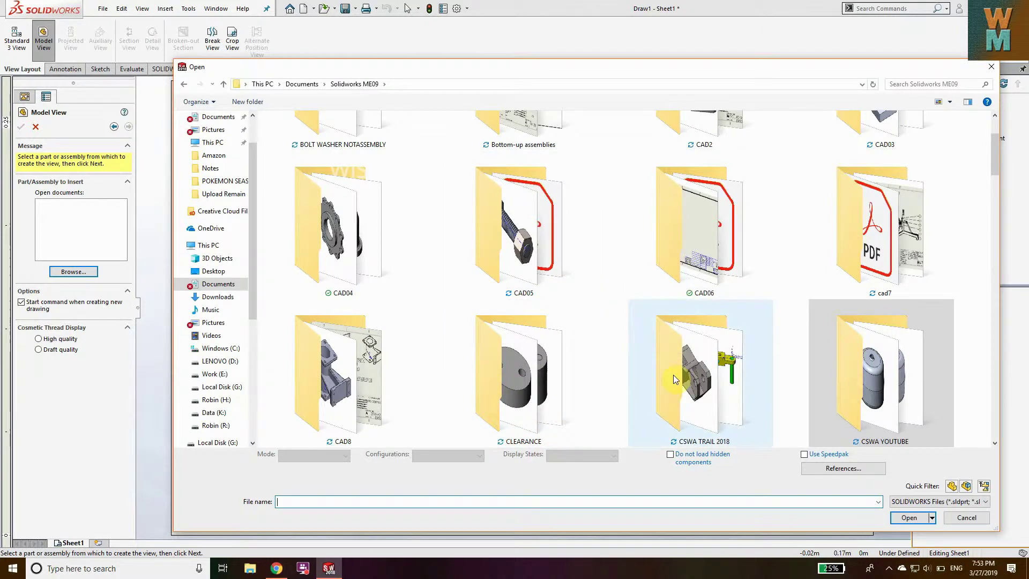
scroll(673, 375, up, 2)
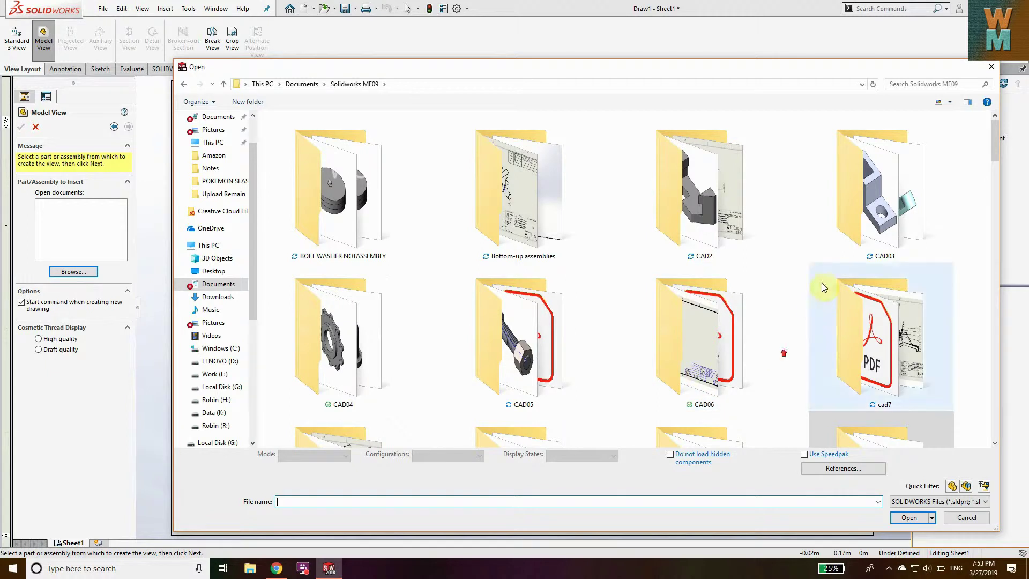
double_click(851, 213)
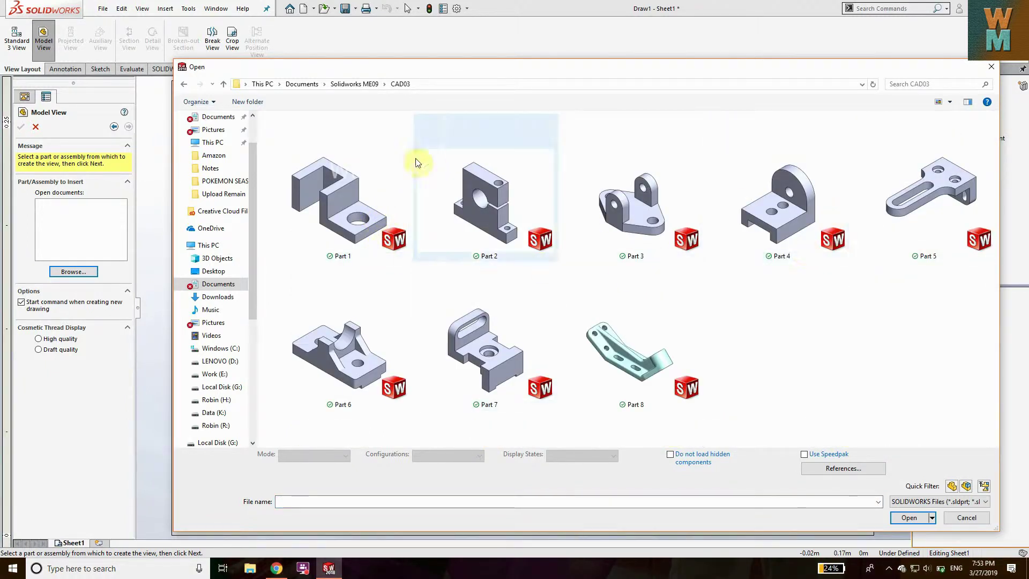
click(347, 192)
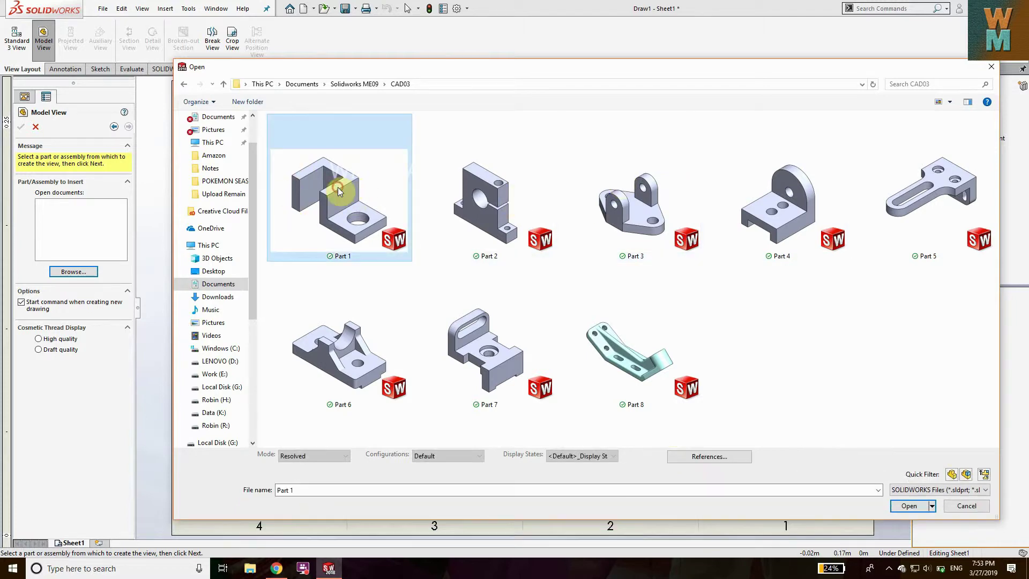
click(908, 506)
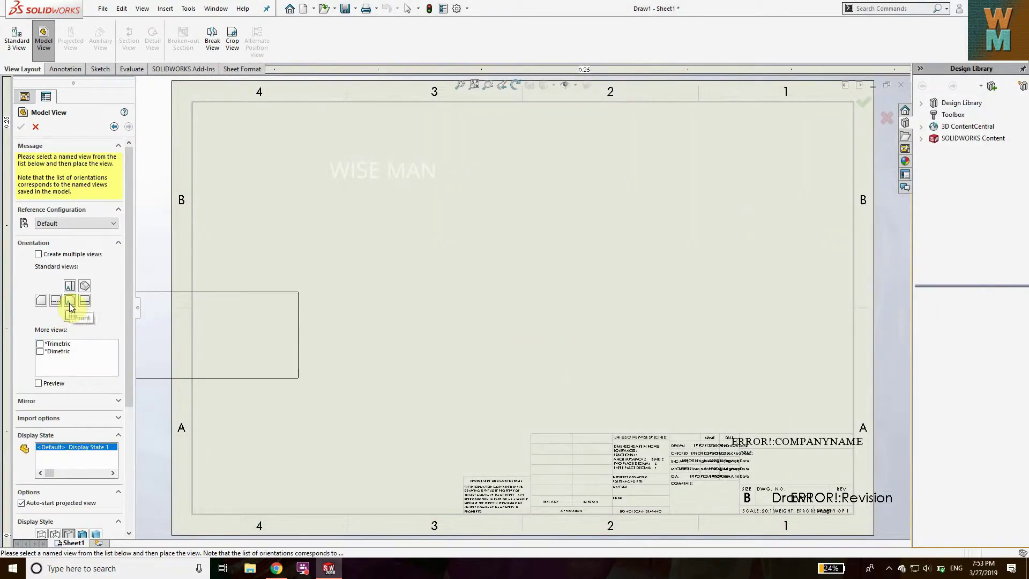
- Place a Top-orientation view of Part 1 without projected views and nudge it toward sheet centre
click(71, 289)
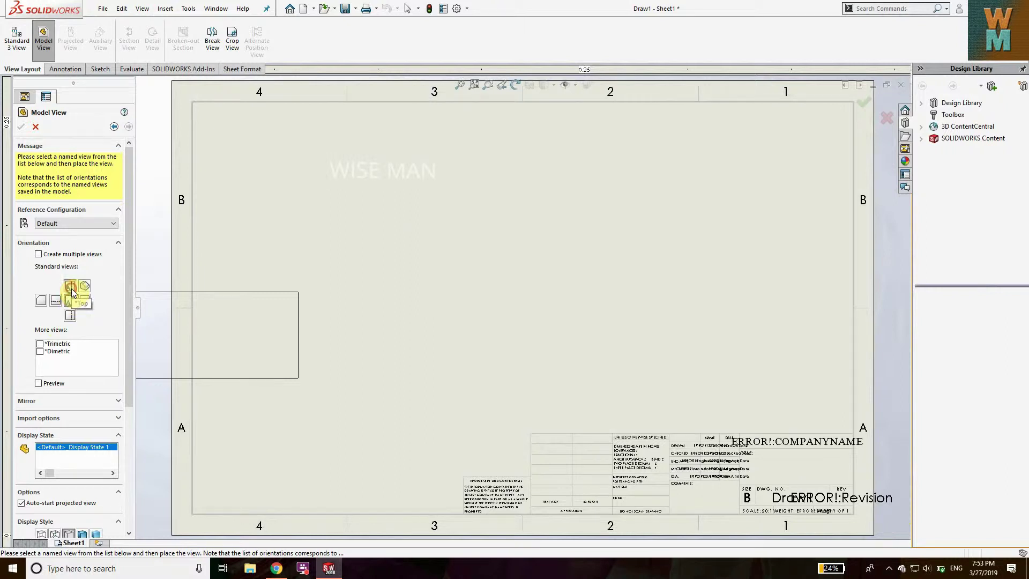
click(505, 294)
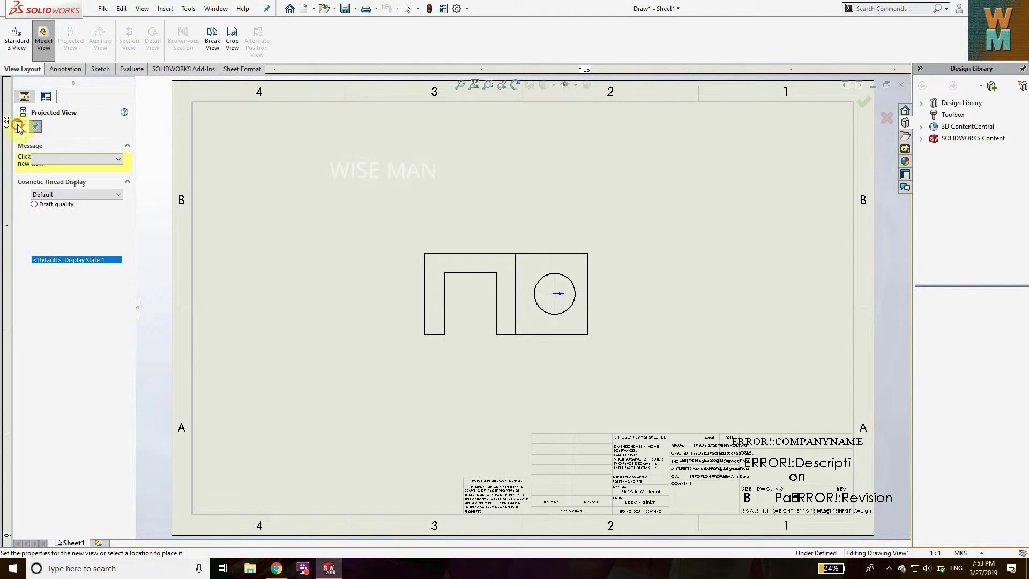
click(20, 127)
click(489, 261)
mouse_move(489, 258)
mouse_down()
mouse_move(518, 265)
mouse_move(508, 262)
mouse_up()
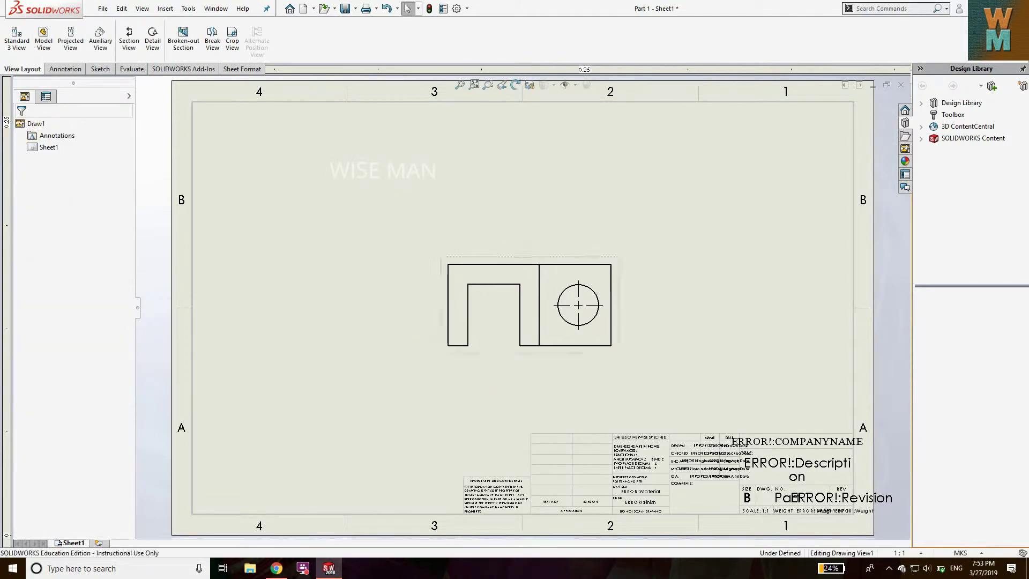
click(502, 263)
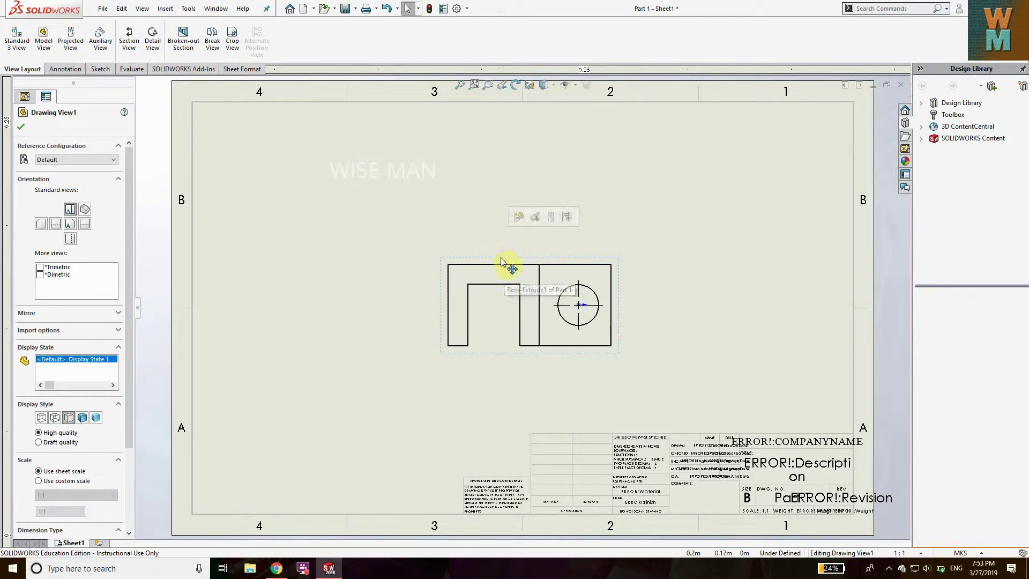
click(21, 126)
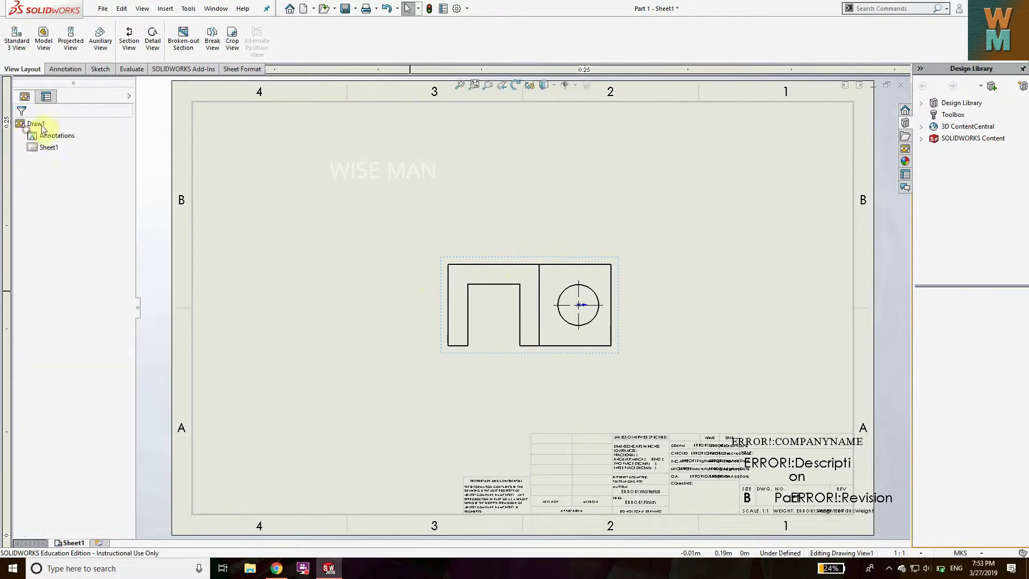
- Begin a Surface Finish annotation with a leader, a different arrowhead style and the Basic symbol
click(65, 70)
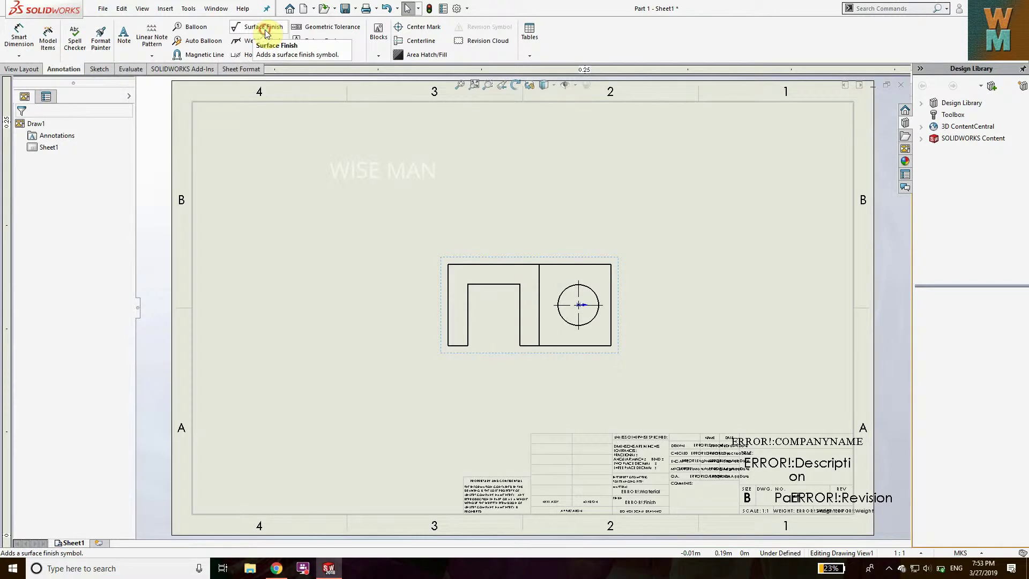
click(264, 29)
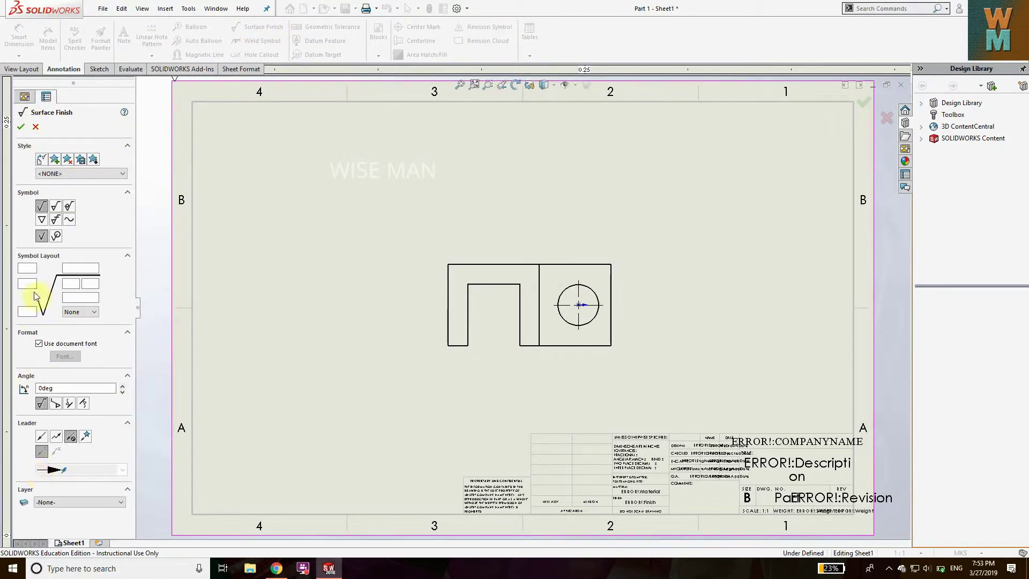
click(42, 437)
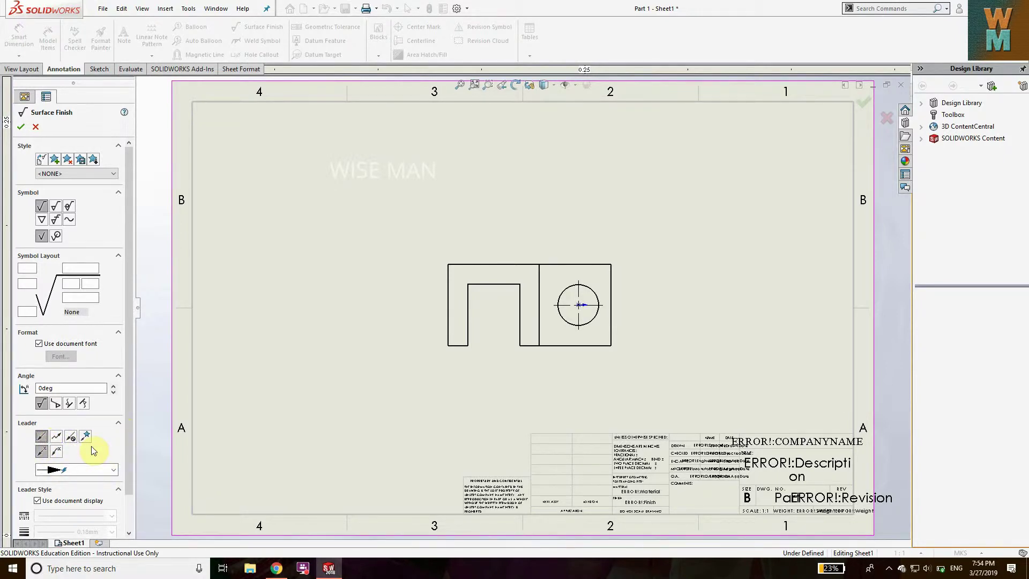
click(73, 470)
click(68, 416)
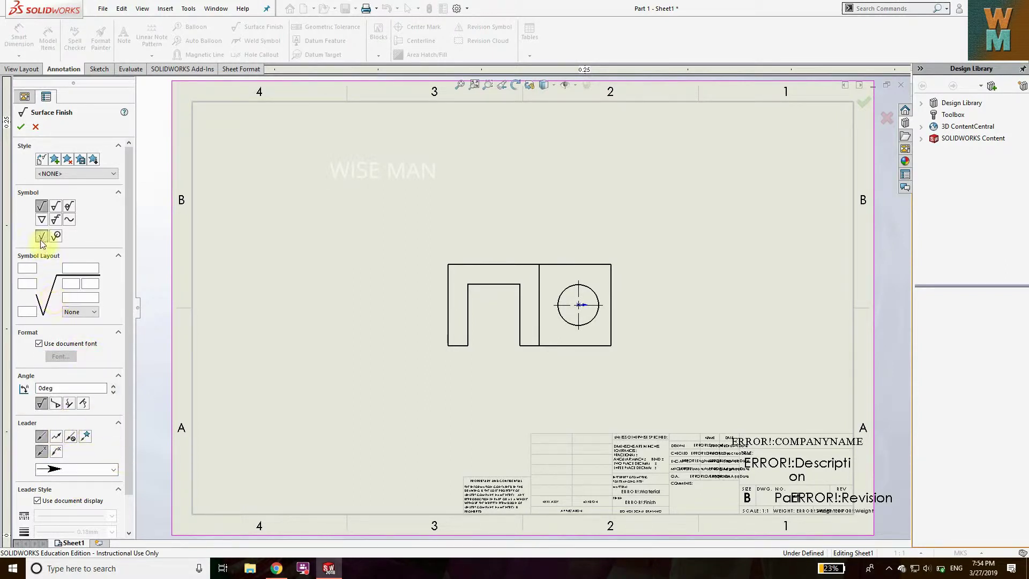
click(41, 208)
- Attach a Basic surface finish symbol by leader to the view's top edge, placed above it
click(46, 237)
click(43, 206)
click(42, 236)
click(496, 265)
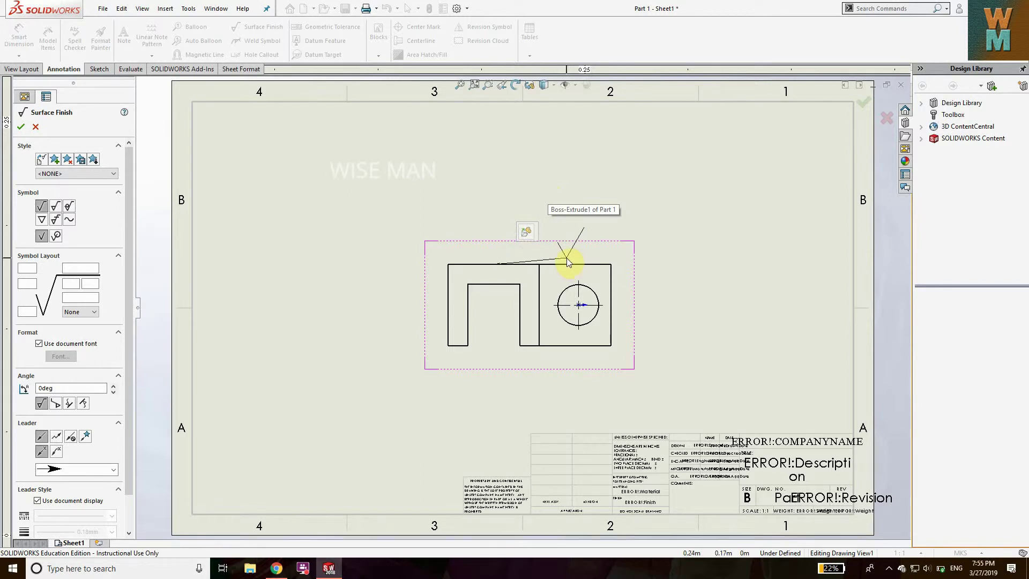
click(563, 231)
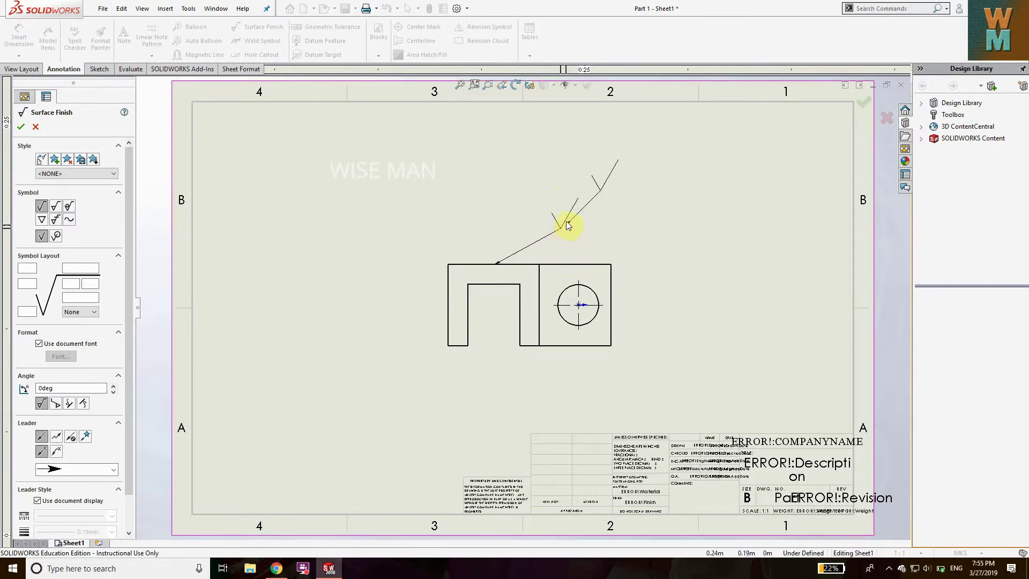
click(78, 270)
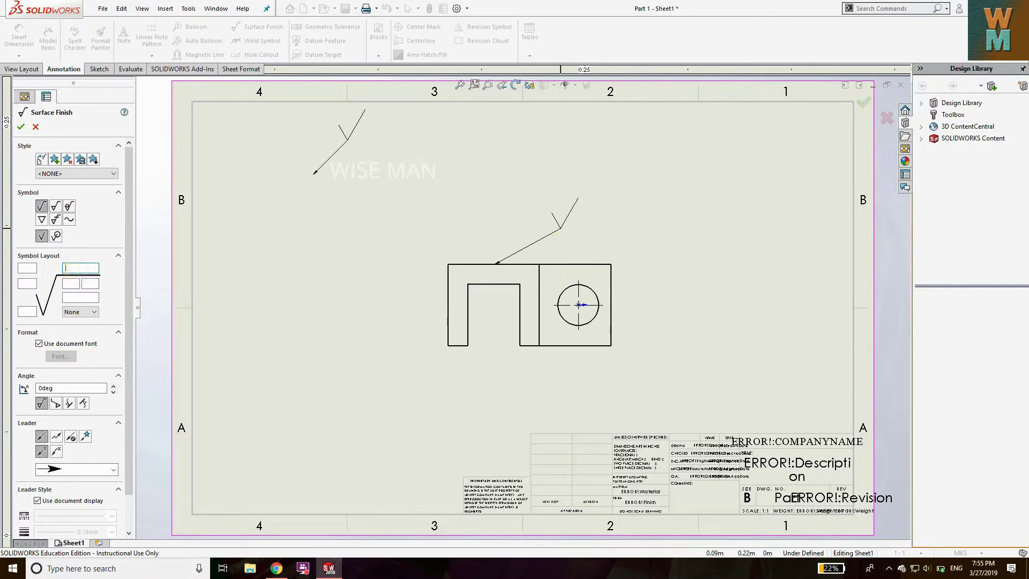
key(Escape)
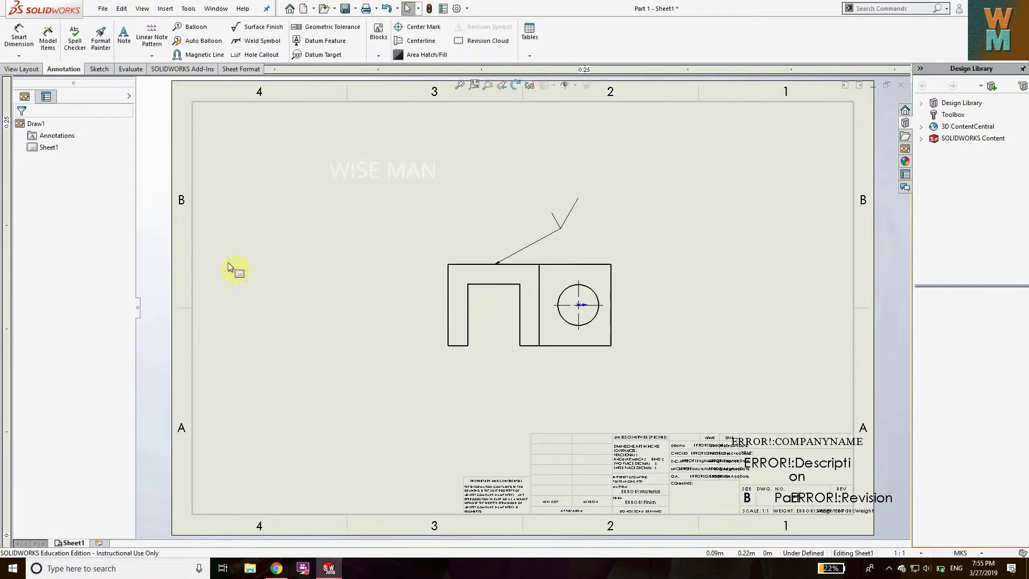
- Edit the top-edge finish symbol so its roughness value reads 32, and confirm it
click(563, 226)
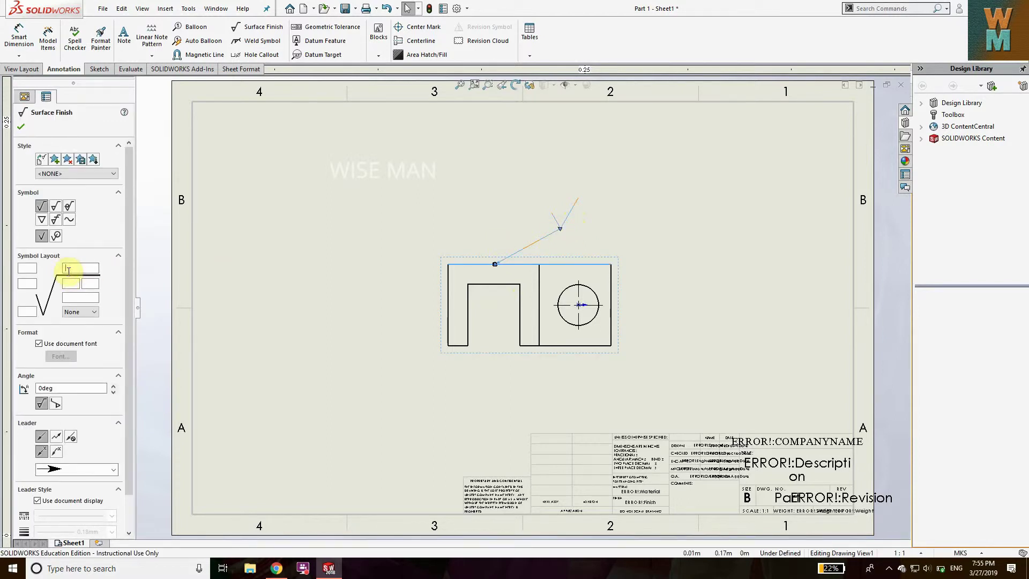
text(30)
click(28, 283)
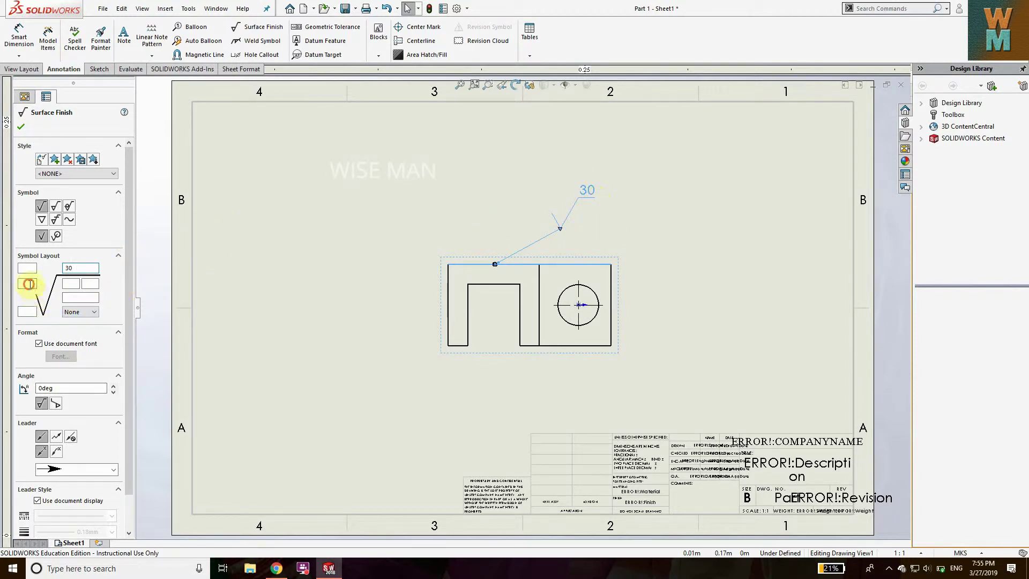
text(32)
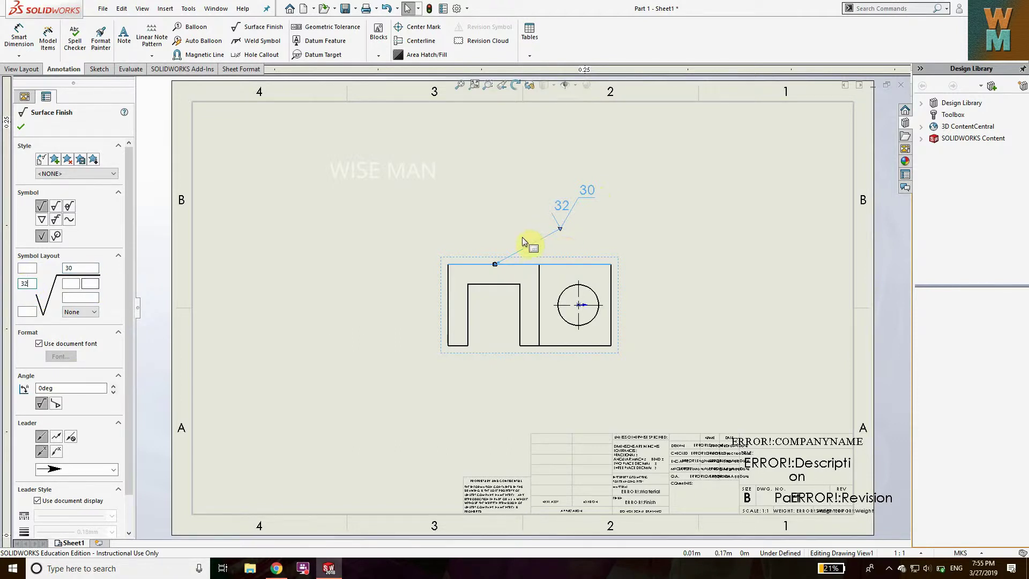
double_click(81, 268)
key(BackSpace)
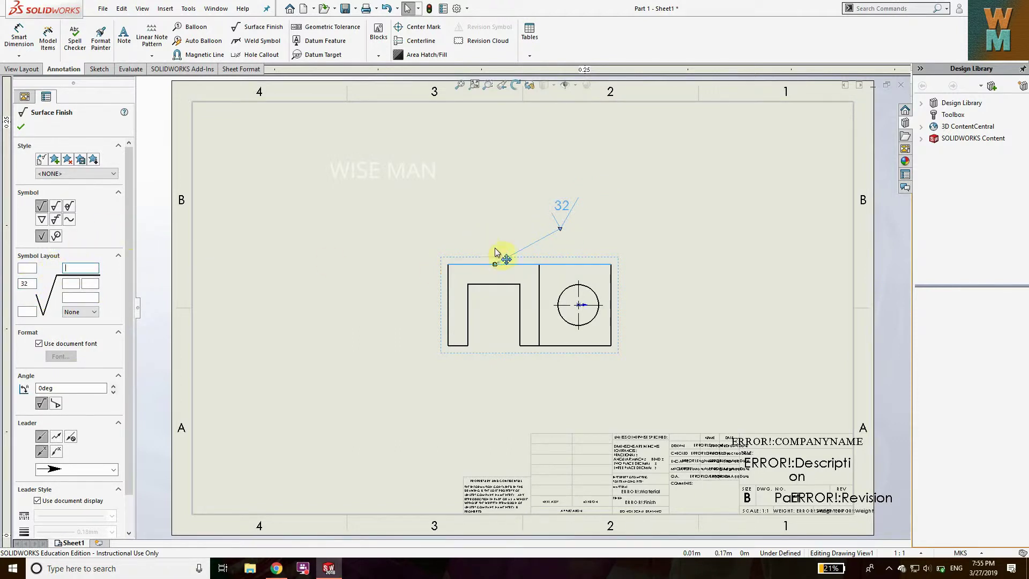
click(553, 211)
click(75, 283)
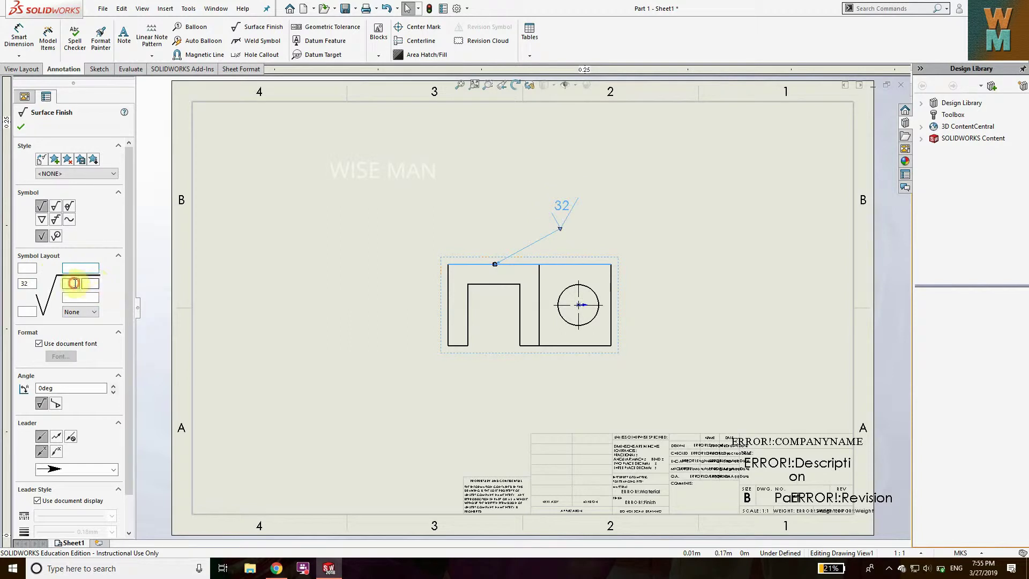
text(20)
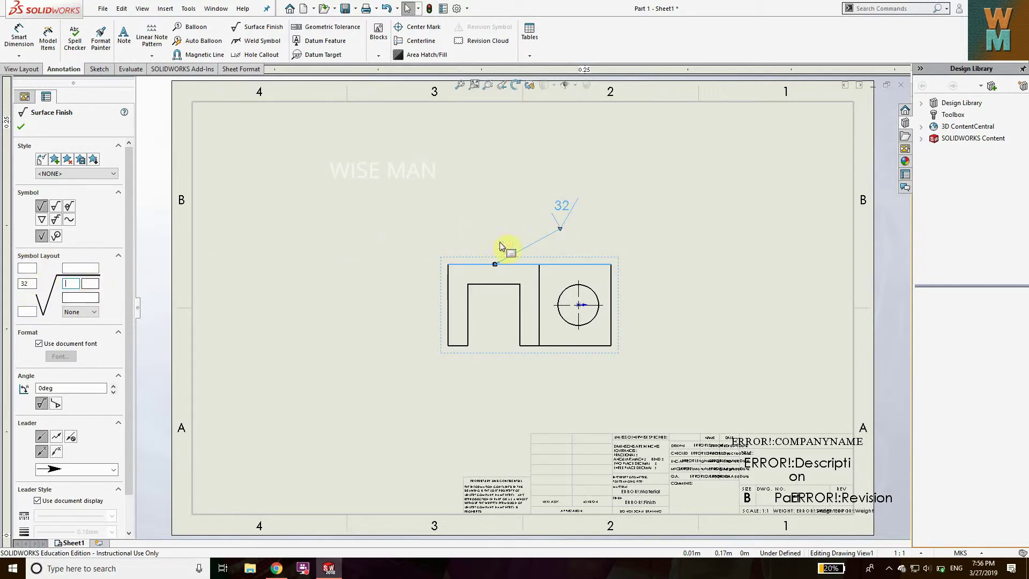
click(22, 129)
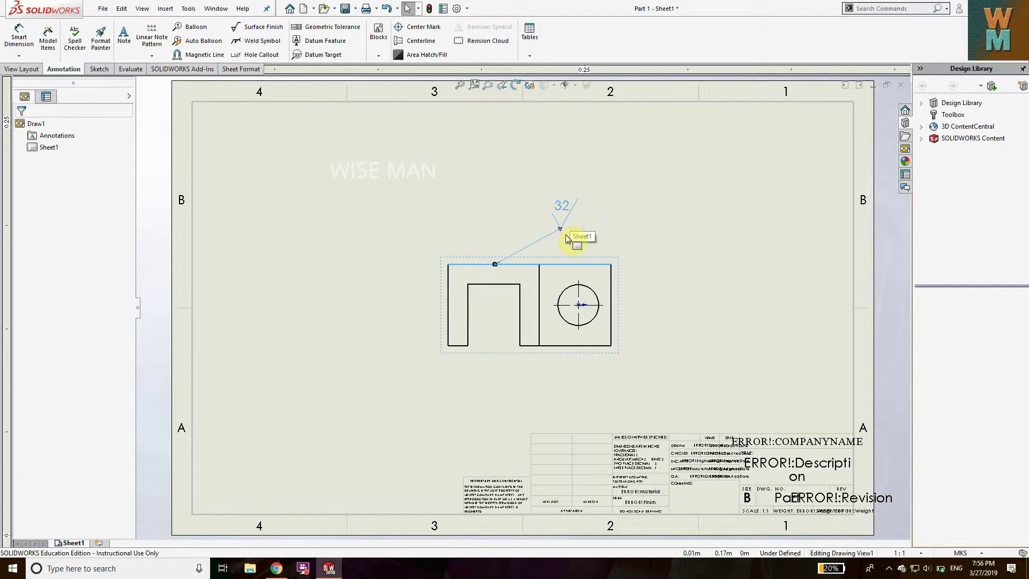
click(484, 265)
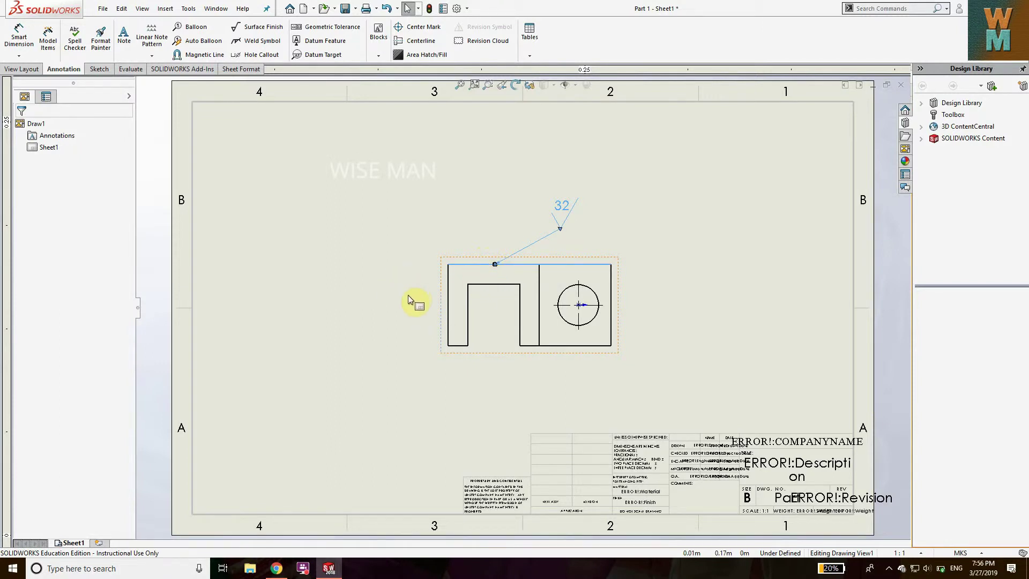
- Create a Machining Required symbol with Multi-Directional (M) lay and place it on the right edge
click(262, 28)
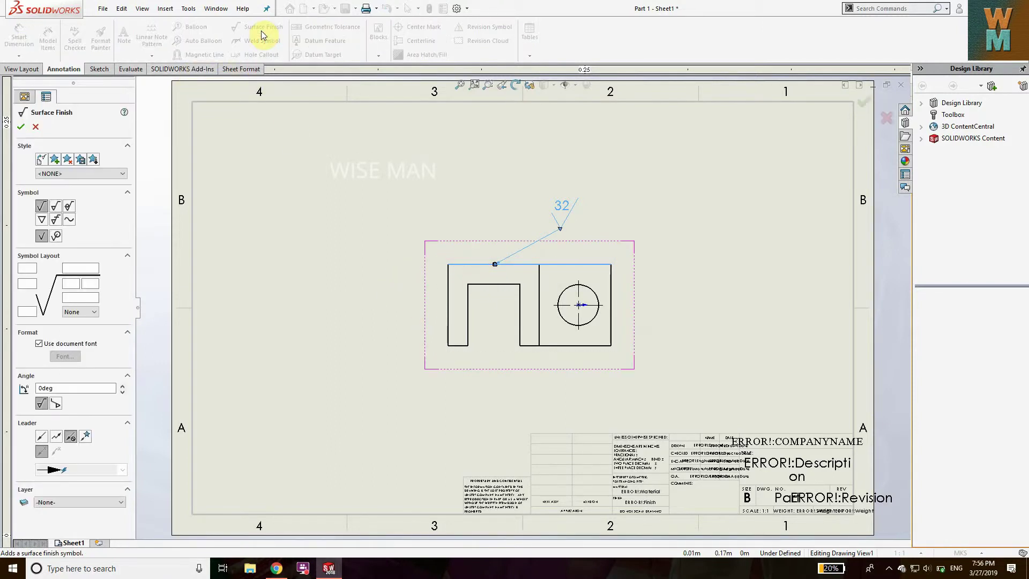
click(57, 207)
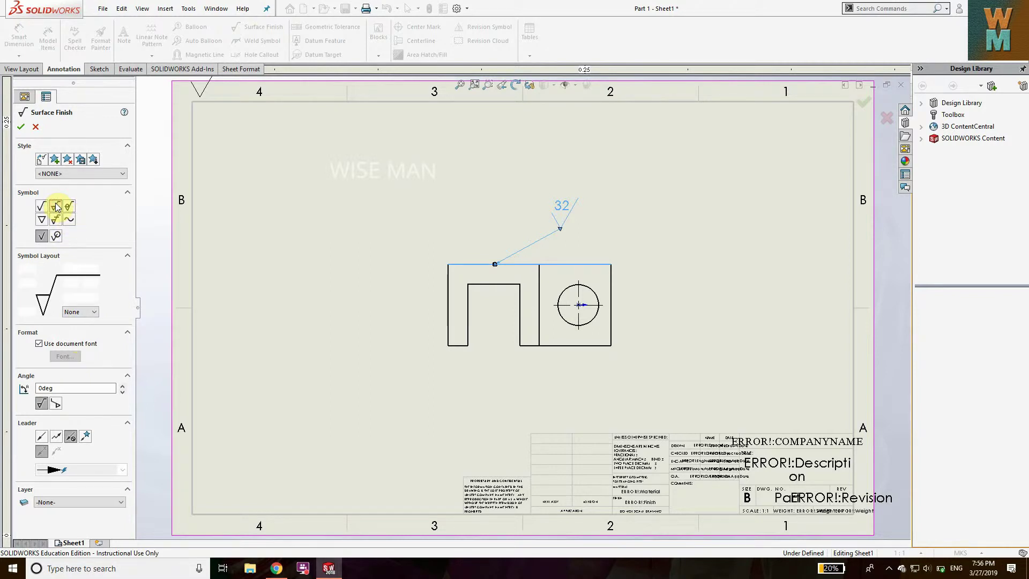
click(57, 236)
click(45, 238)
click(44, 239)
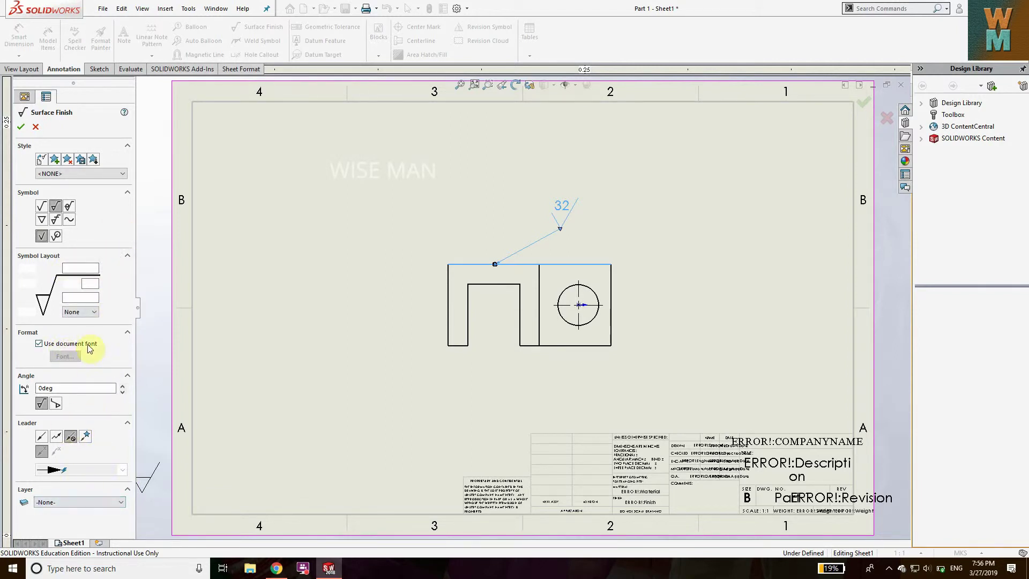
click(81, 311)
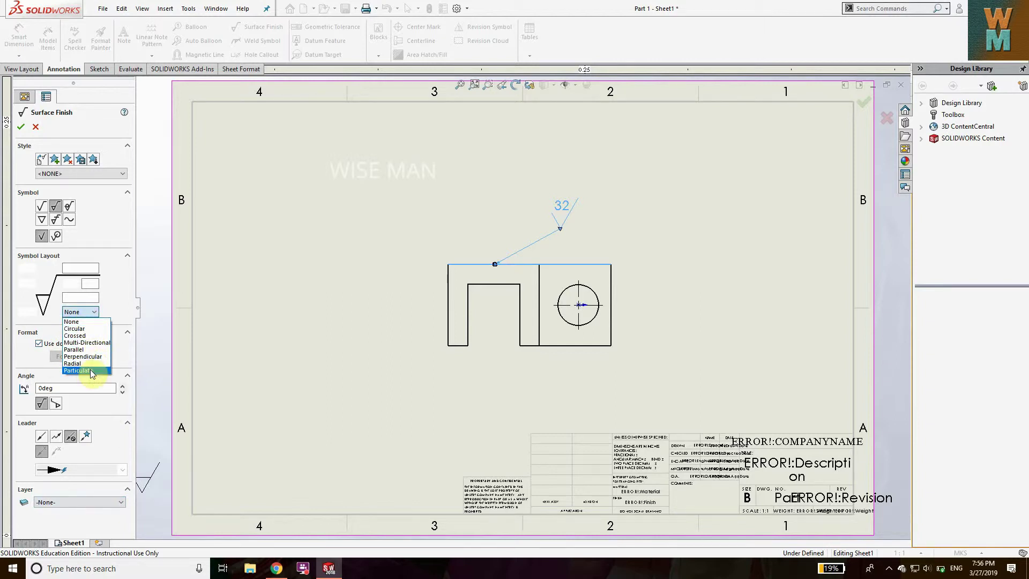
click(96, 343)
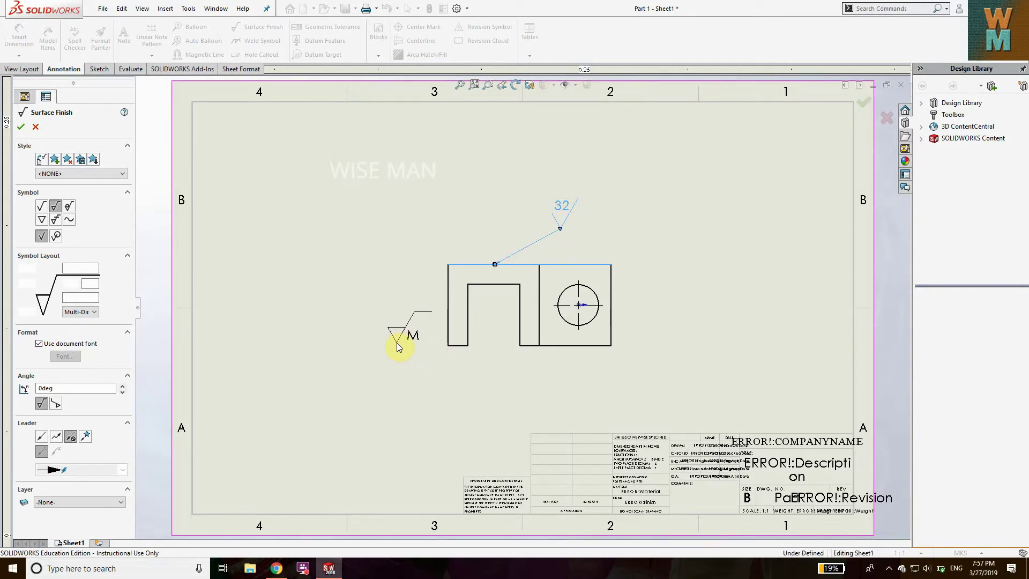
click(617, 318)
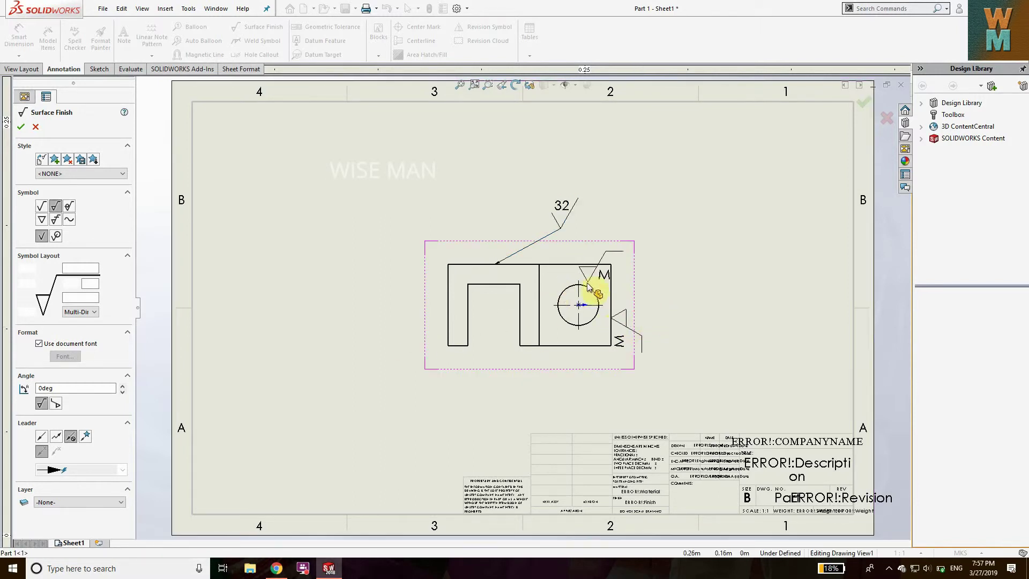
- Give the right-edge M-lay symbol a roughness value of 12
click(67, 296)
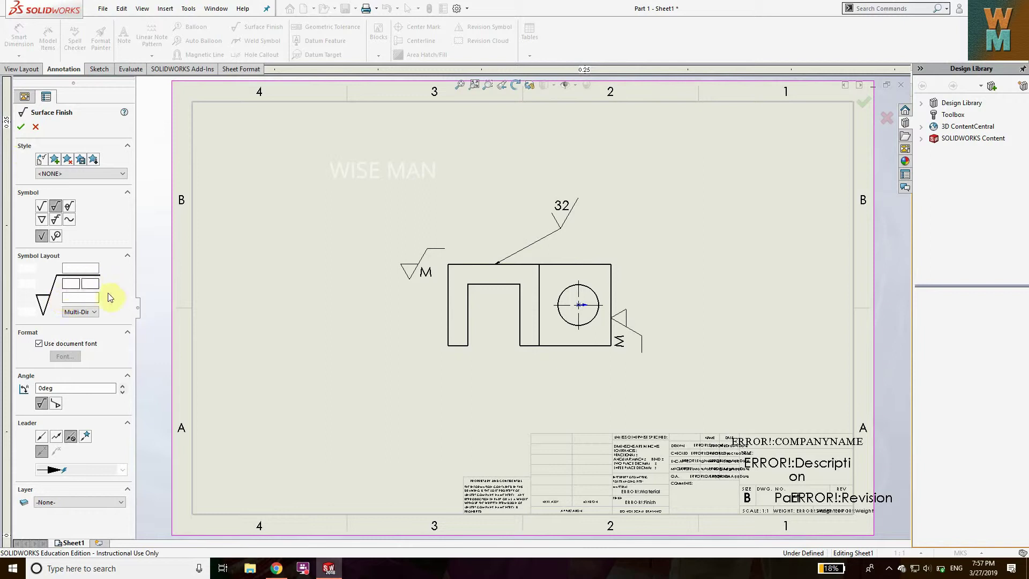
click(74, 269)
text(12)
click(21, 127)
click(626, 335)
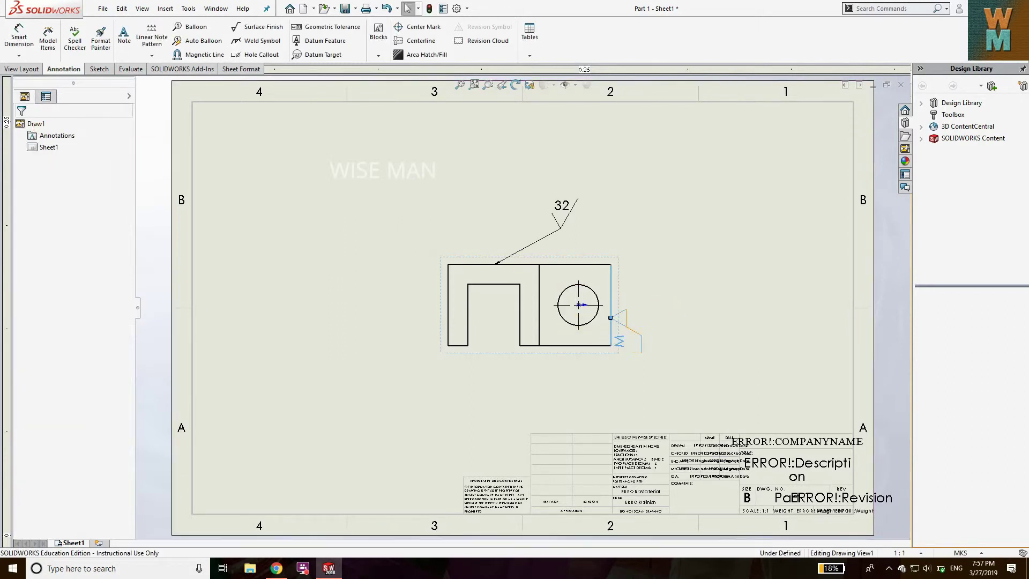
click(80, 268)
text(12)
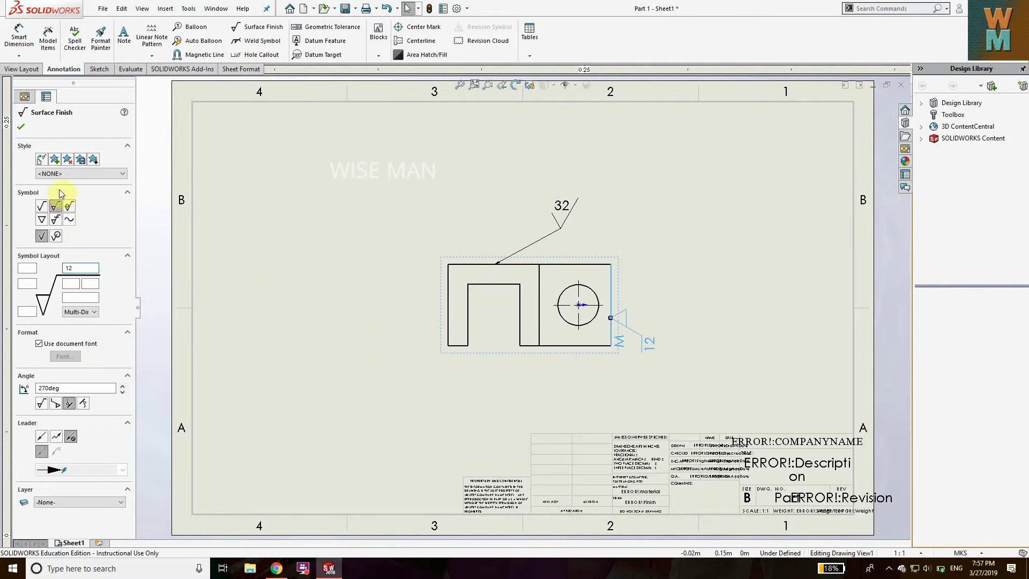
click(20, 129)
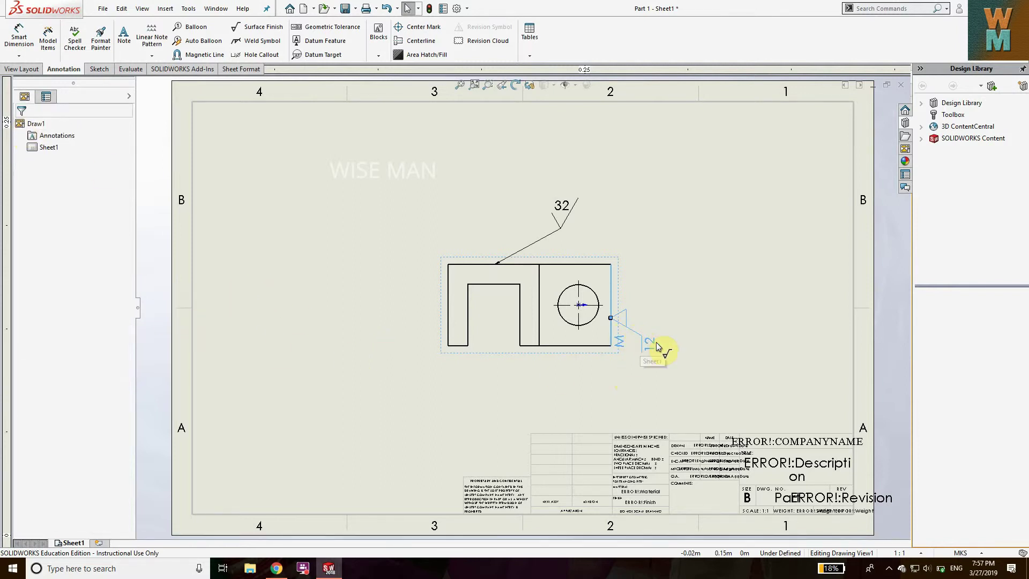
- Drag the 12 symbol below the view's lower-right corner and reposition the 32 symbol
drag(653, 355, 656, 378)
click(653, 408)
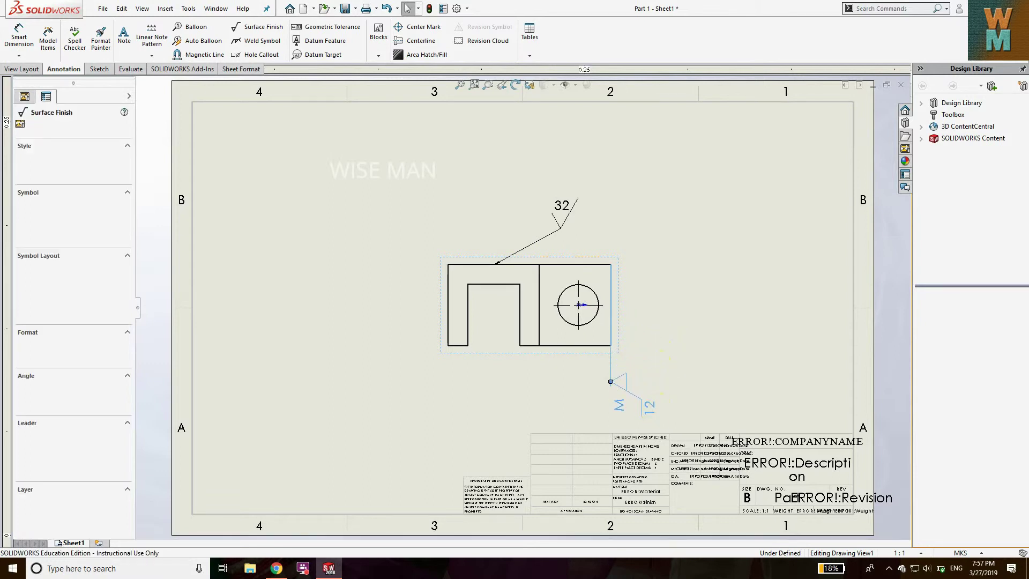
drag(563, 209, 394, 234)
click(542, 212)
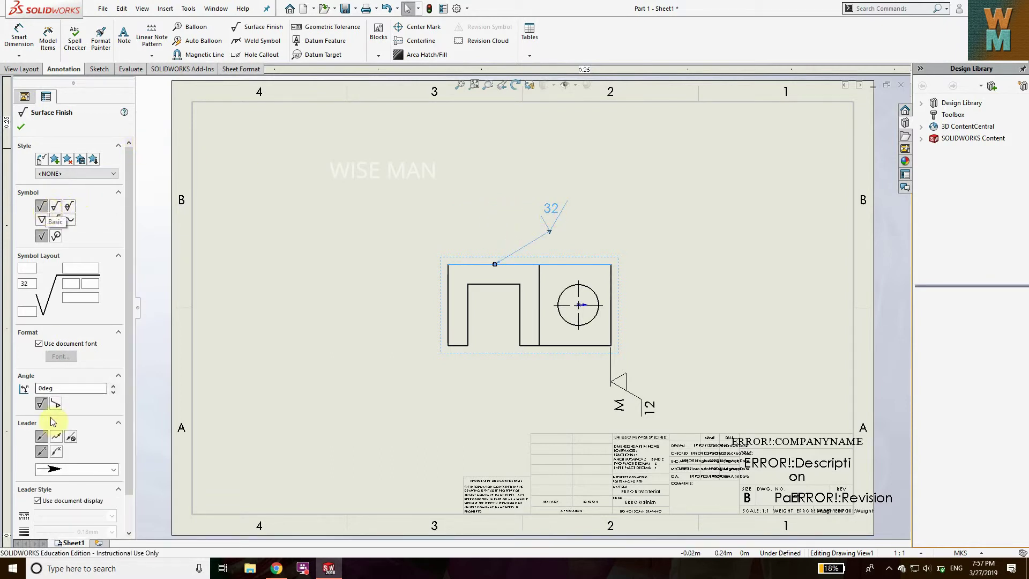
- Set the 32 symbol's lay direction to Parallel and accept the change
click(55, 206)
click(41, 206)
click(81, 312)
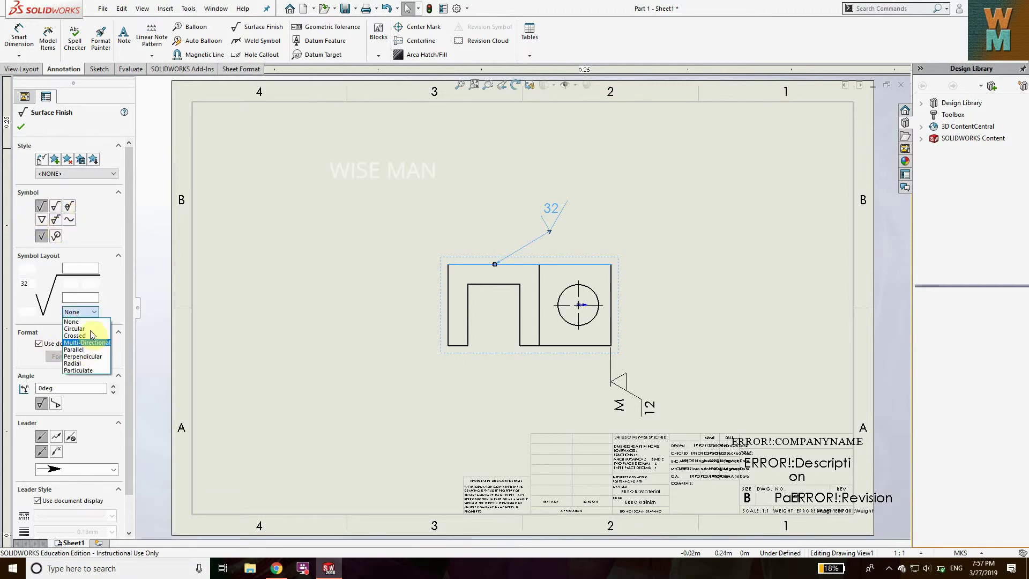
click(75, 350)
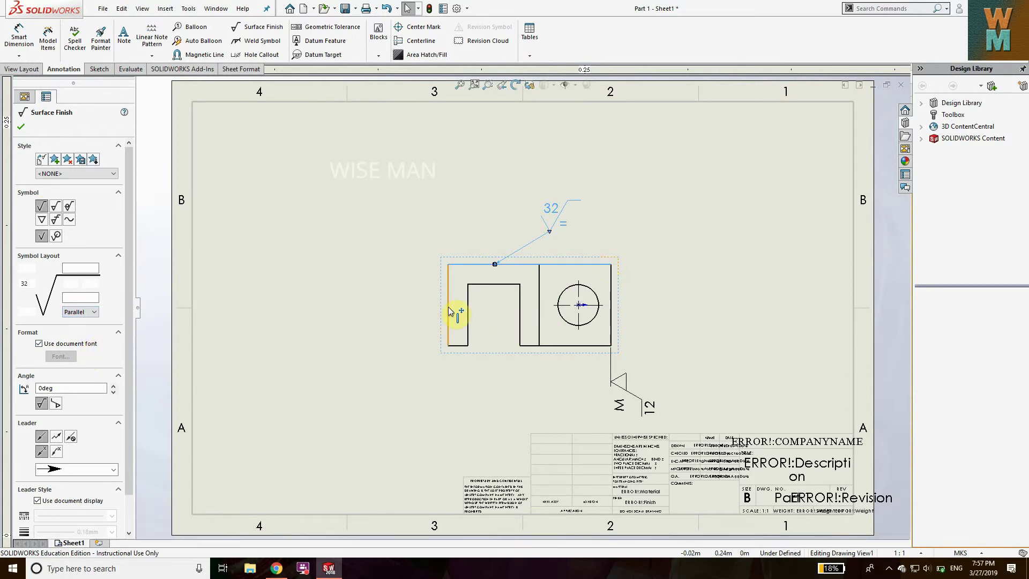
key(Escape)
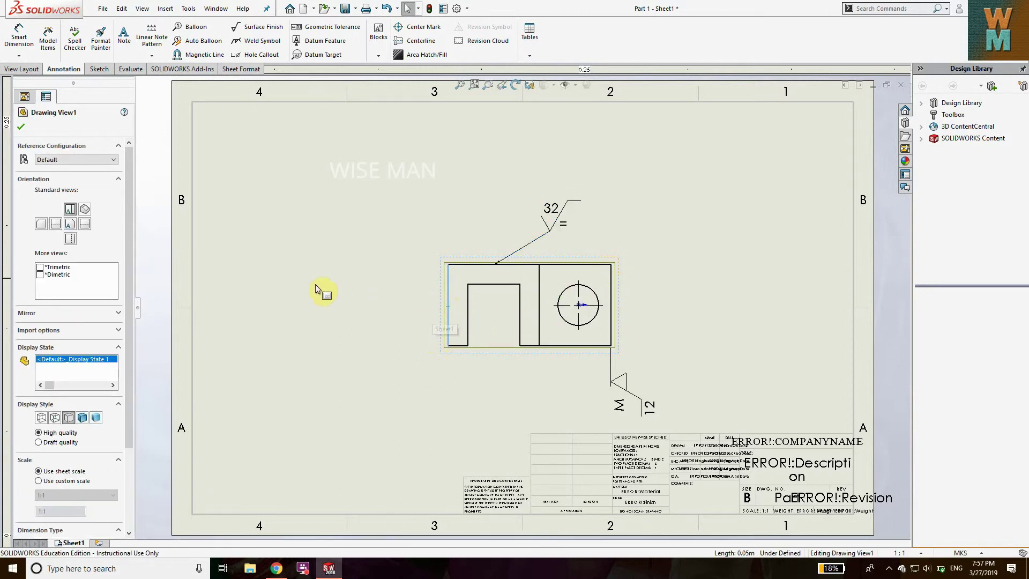
click(21, 127)
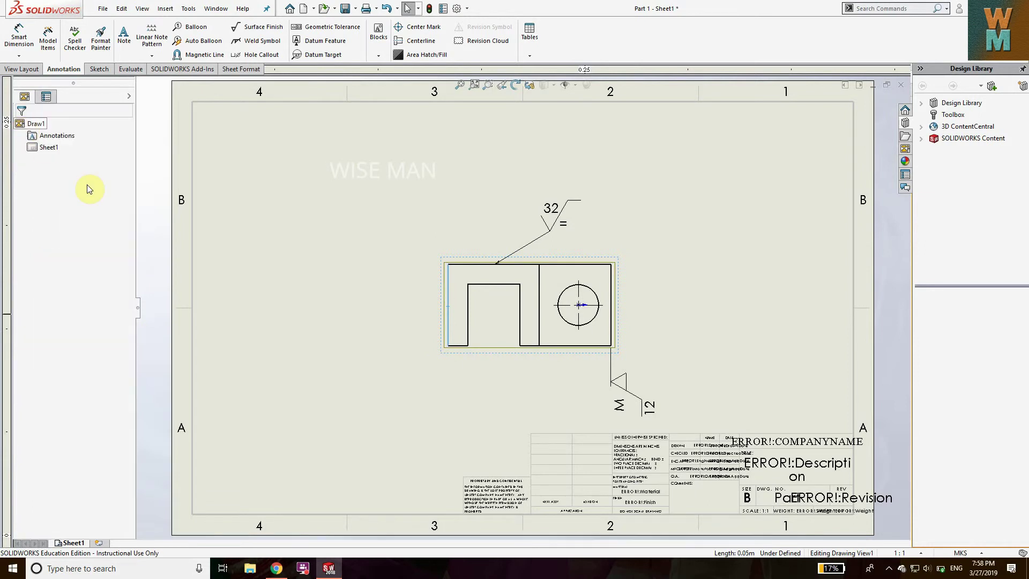
- Attach a parallel-lay finish symbol with roughness 12 to the bottom edge, dragged left
click(246, 30)
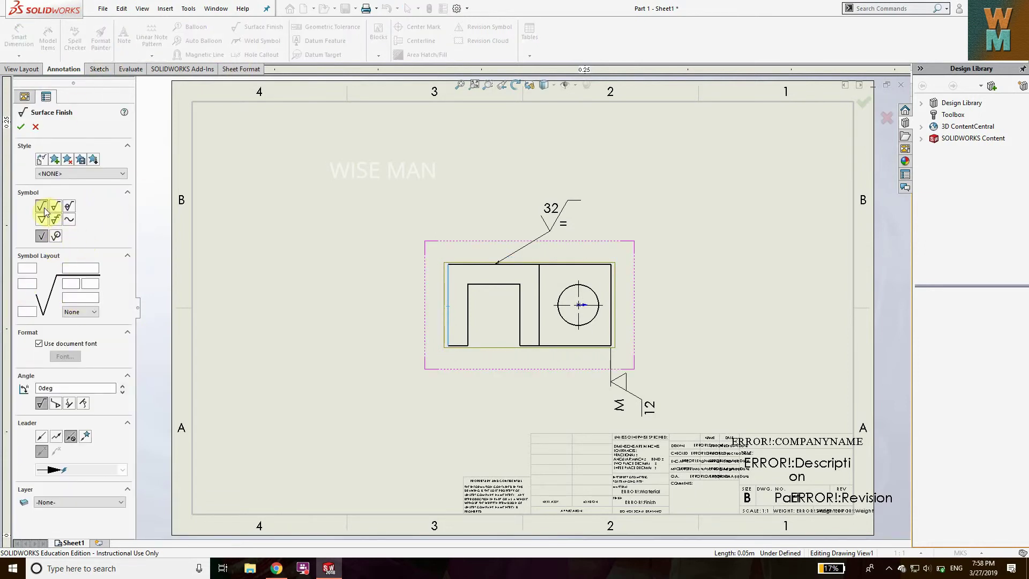
click(86, 312)
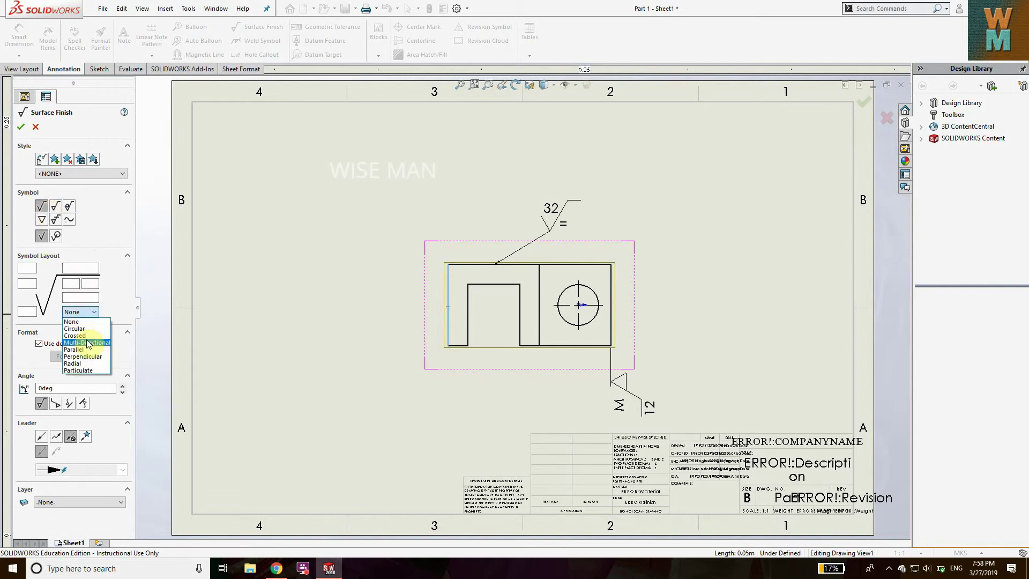
click(88, 349)
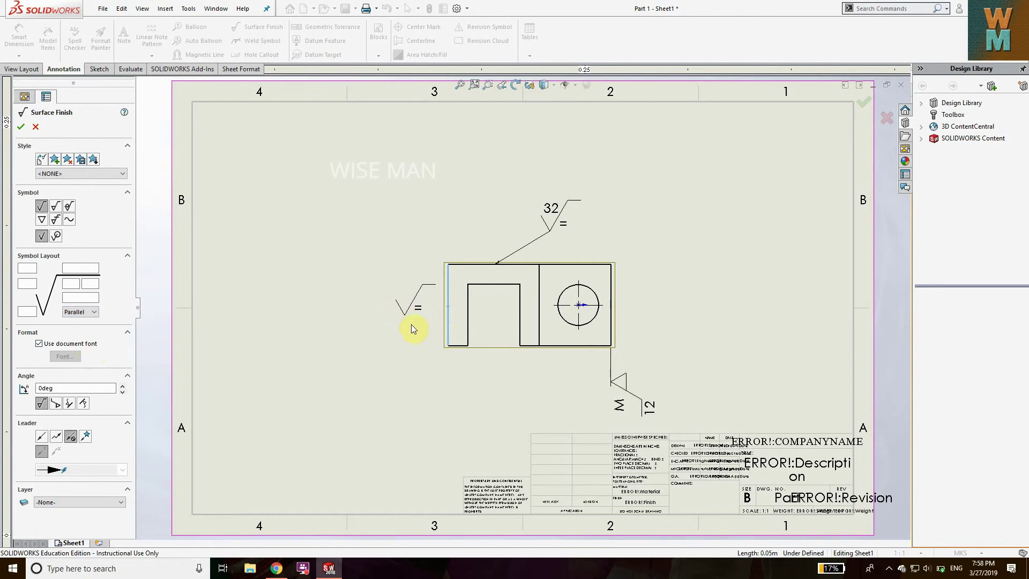
click(458, 348)
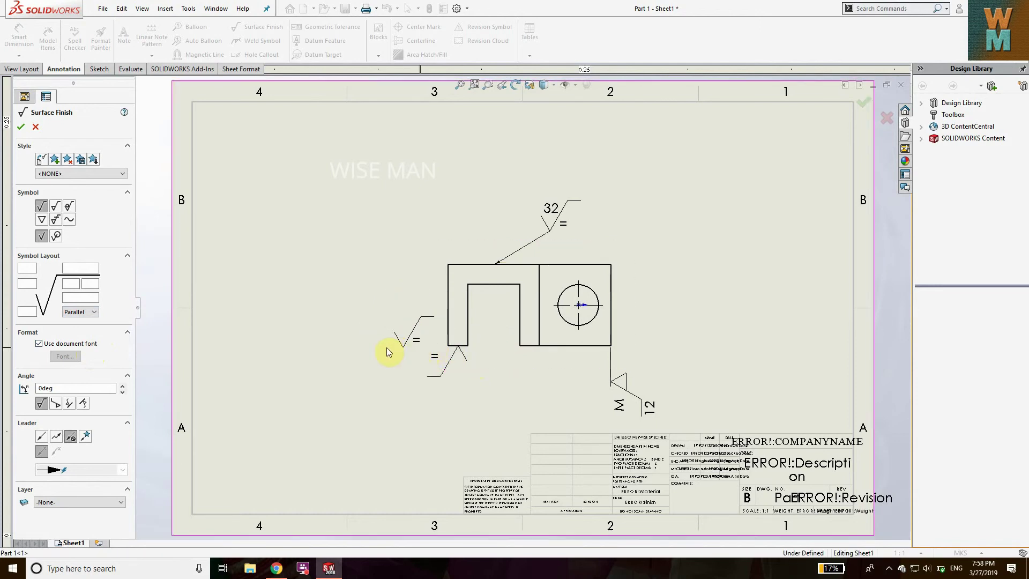
click(21, 126)
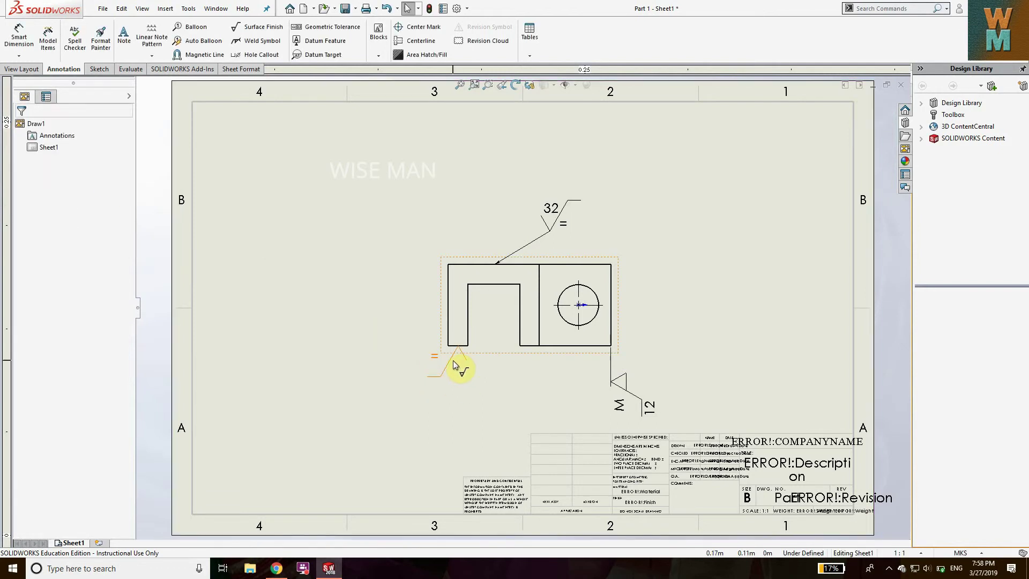
drag(452, 364, 381, 365)
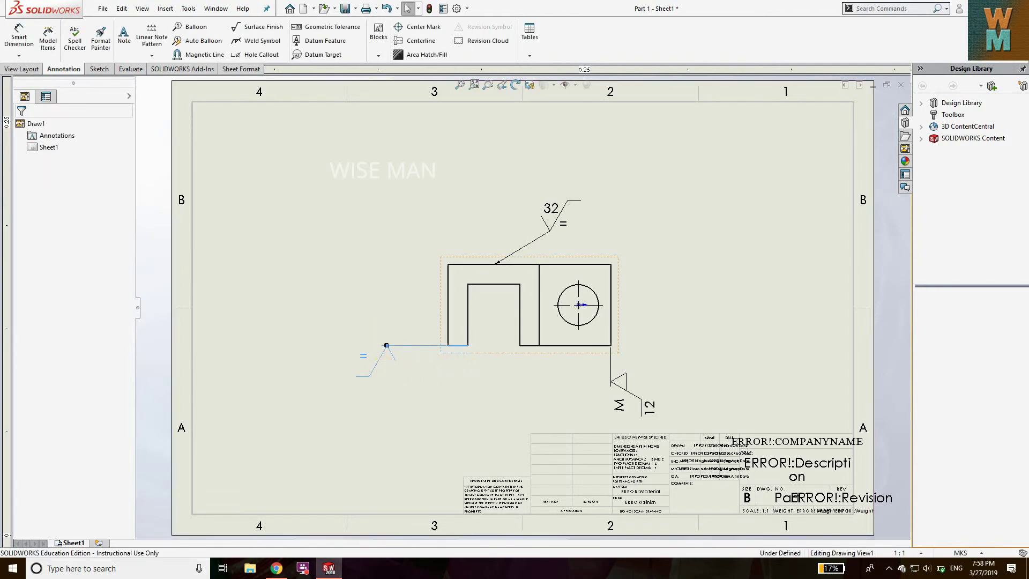
click(28, 282)
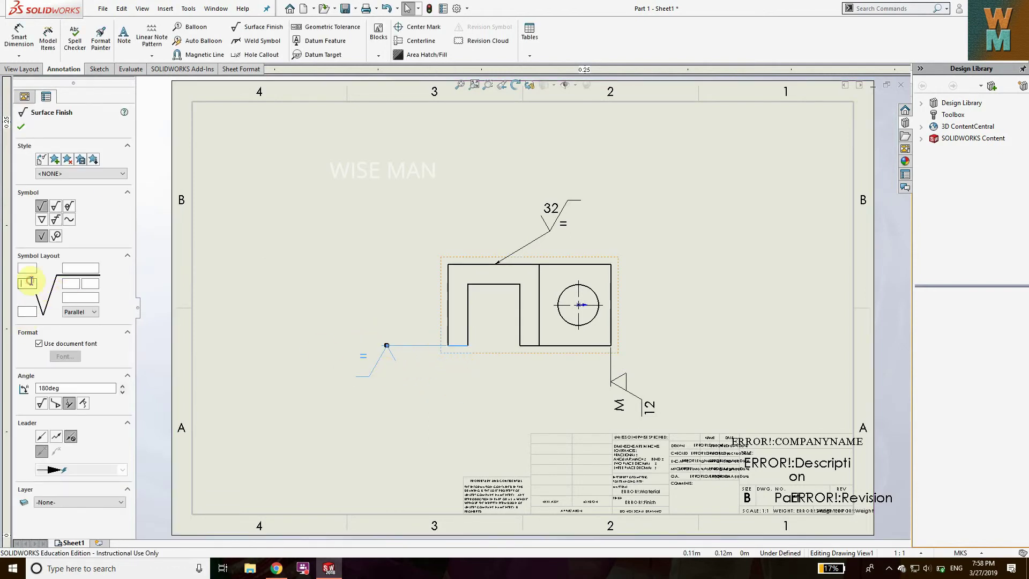
text(12)
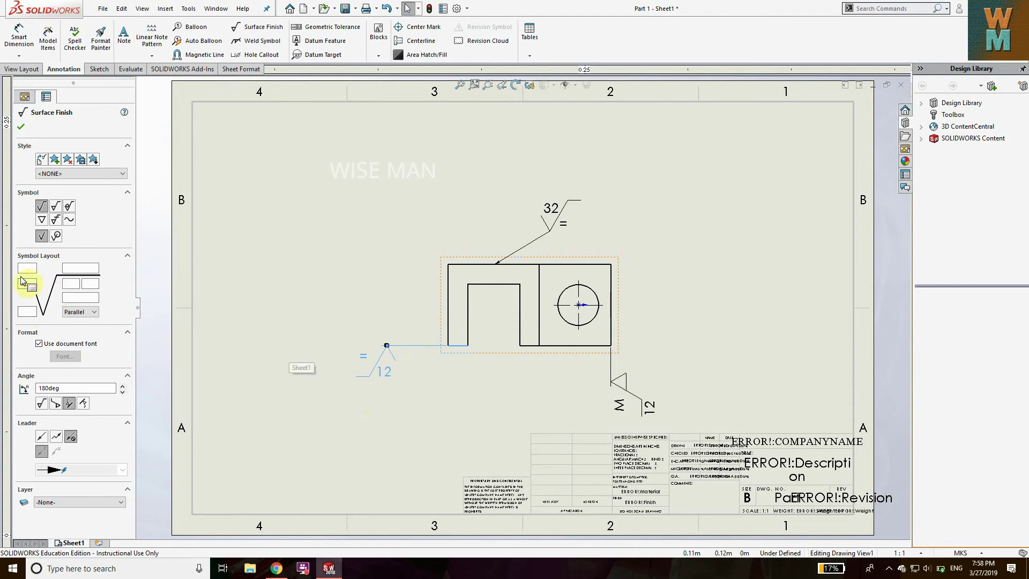
click(21, 127)
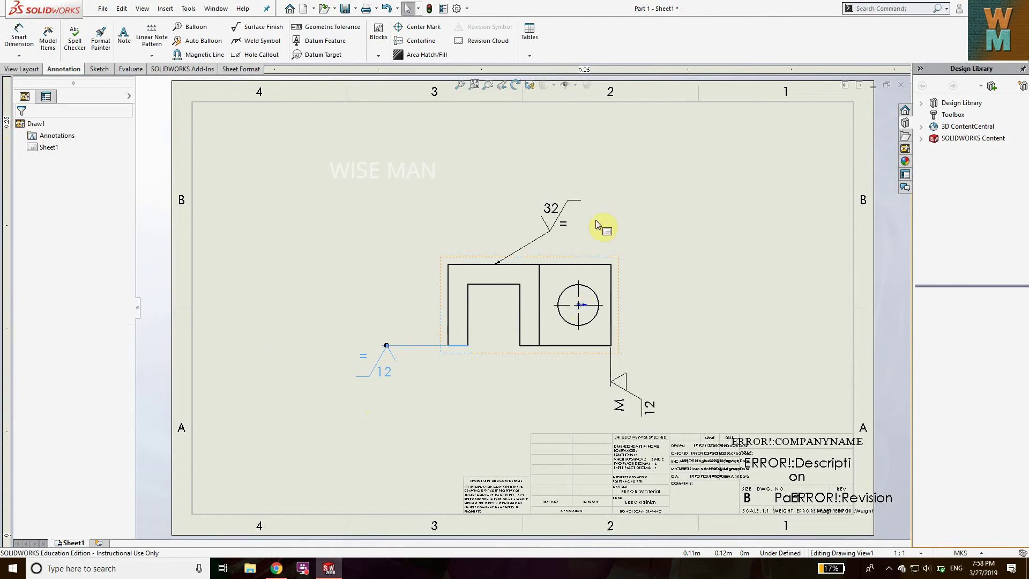